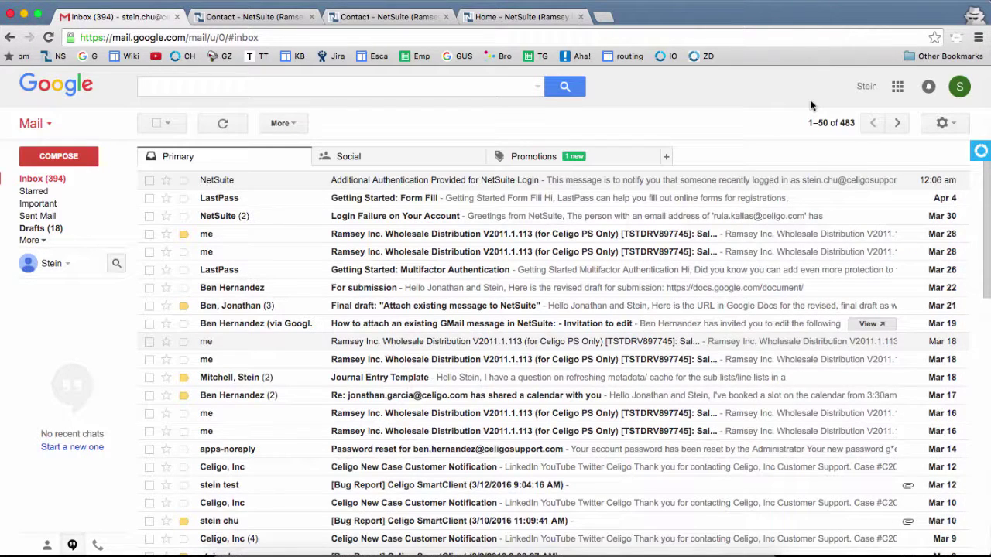
# Step: Open the 'Additional Authentication Provided for NetSuite Login' email from NetSuite
pyautogui.click(471, 180)
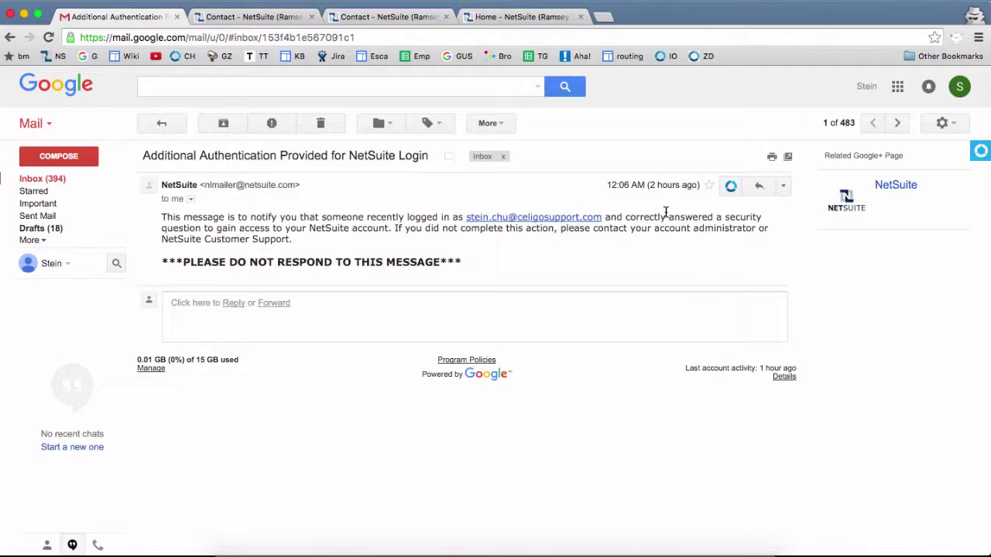
# Step: Open the CloudExtend sidebar, clear the previous search, and list records matching the sender
pyautogui.click(730, 190)
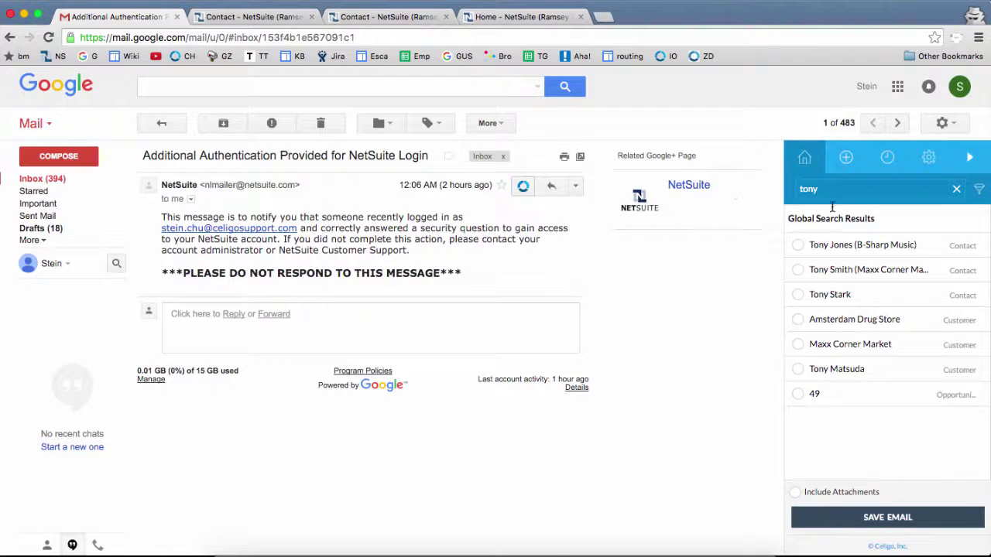
pyautogui.click(957, 188)
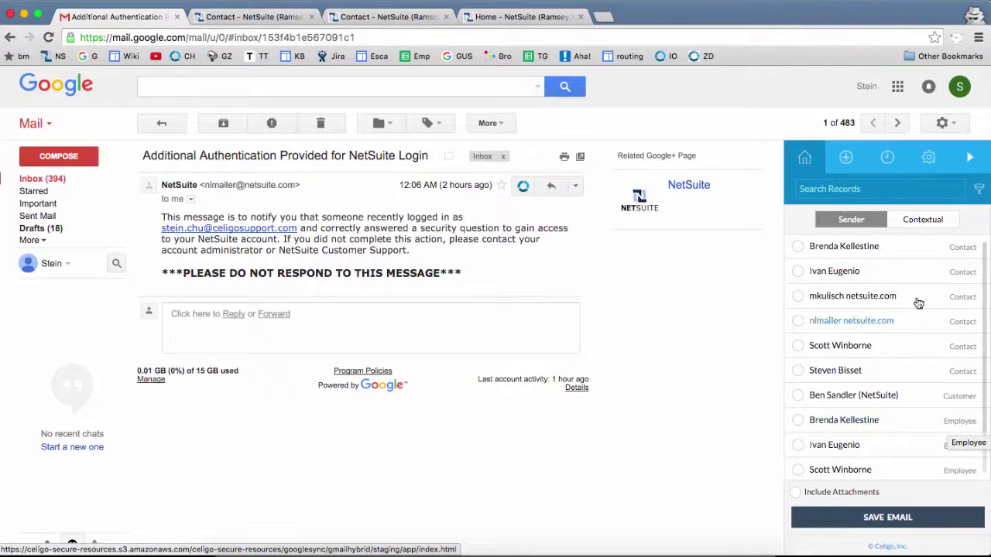
pyautogui.click(922, 219)
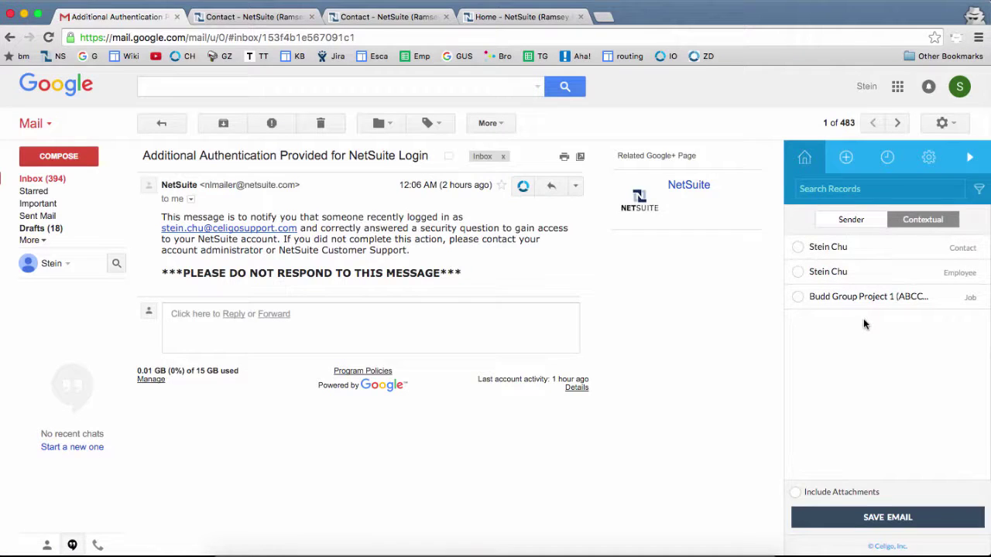
pyautogui.click(857, 222)
pyautogui.click(909, 223)
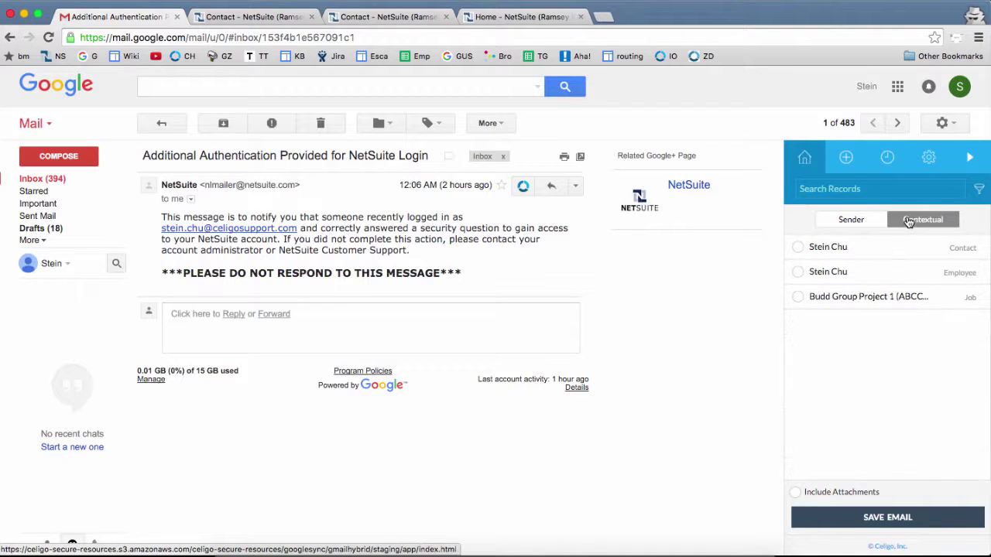
pyautogui.click(855, 221)
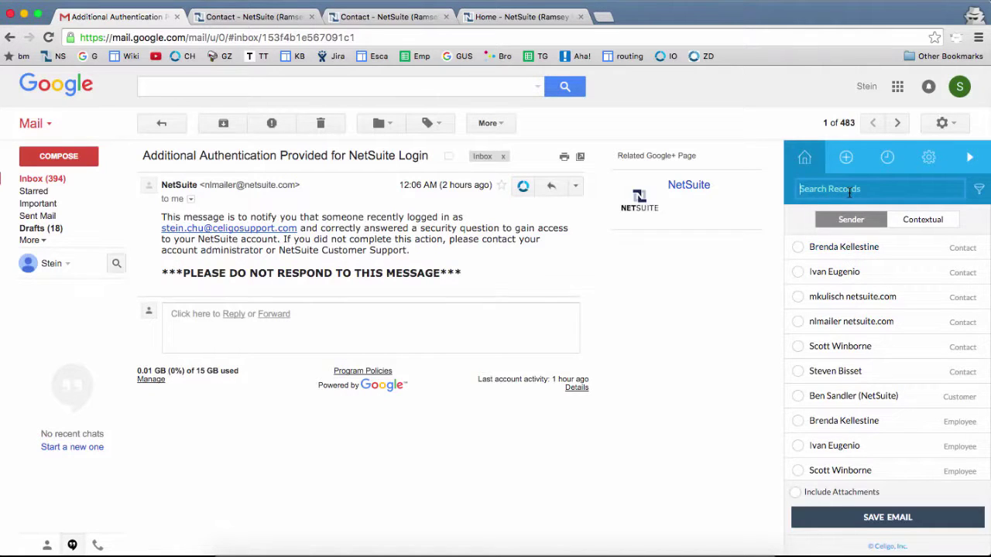
# Step: Search records for the contact's name and select that contact, leaving attachments excluded
pyautogui.write('tony')
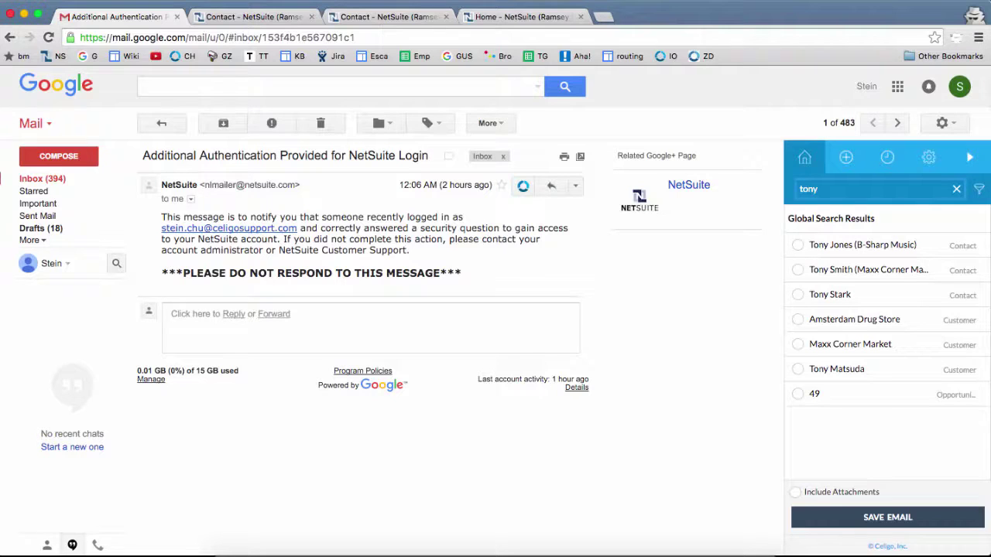
pyautogui.click(798, 297)
pyautogui.click(797, 493)
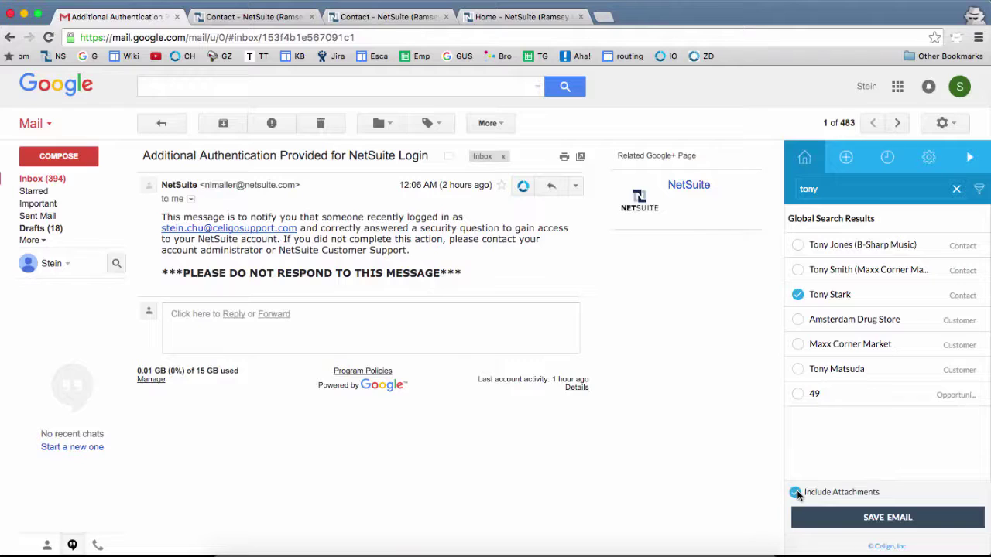
pyautogui.click(797, 493)
# Step: Save the email to the selected contact and open its record in NetSuite
pyautogui.click(868, 523)
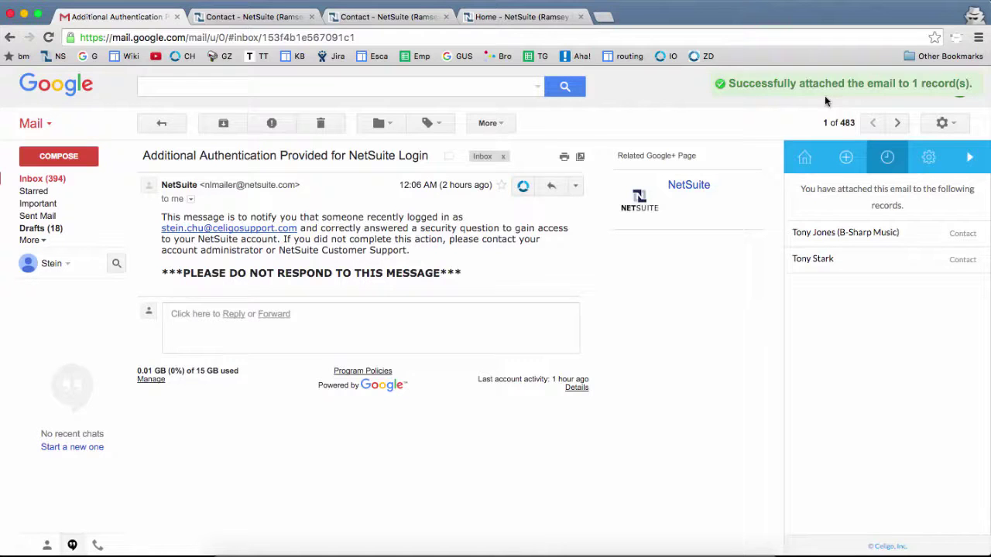
pyautogui.click(817, 264)
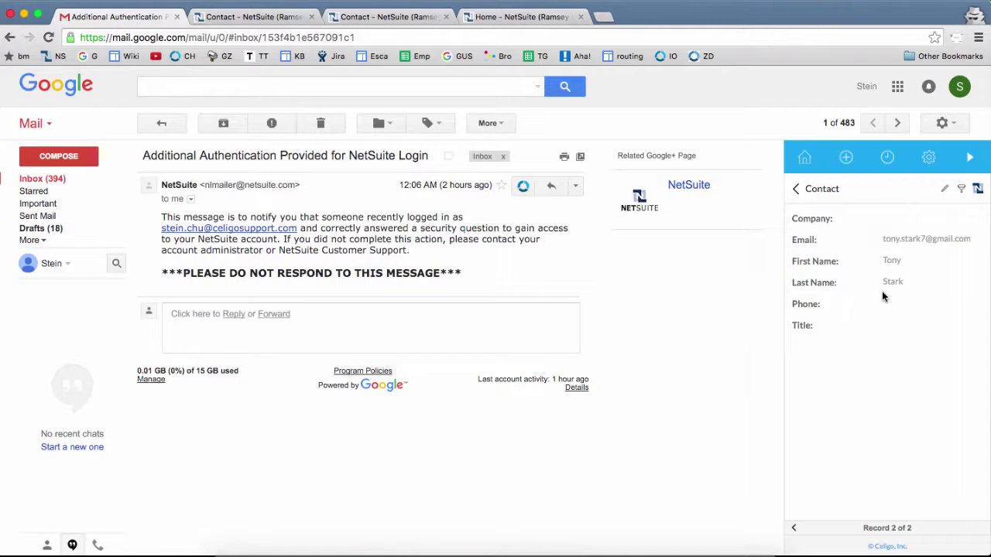
pyautogui.click(978, 190)
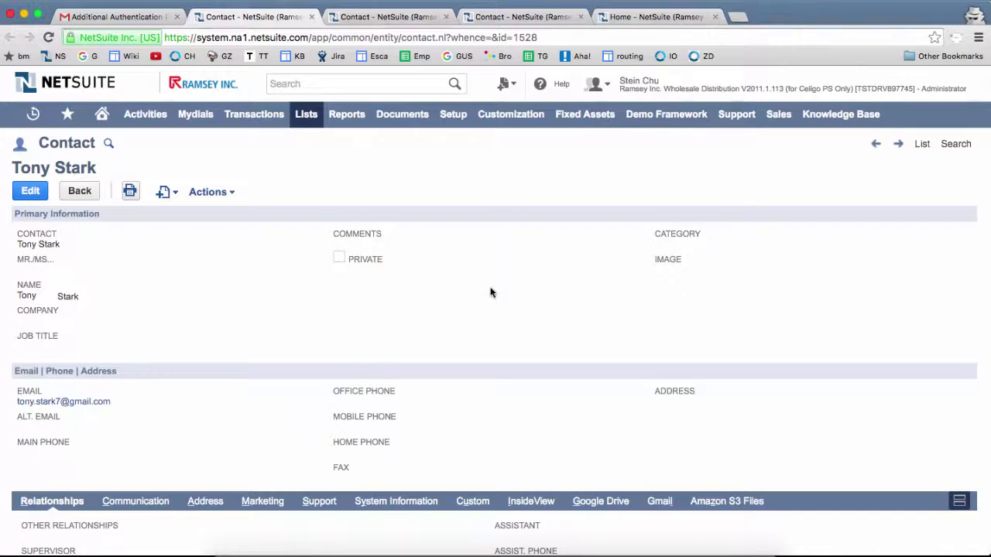
# Step: Check the contact's Gmail and Communication subtabs list the email, then return to Gmail
pyautogui.scroll(-1, 490, 292)
pyautogui.scroll(-2, 489, 292)
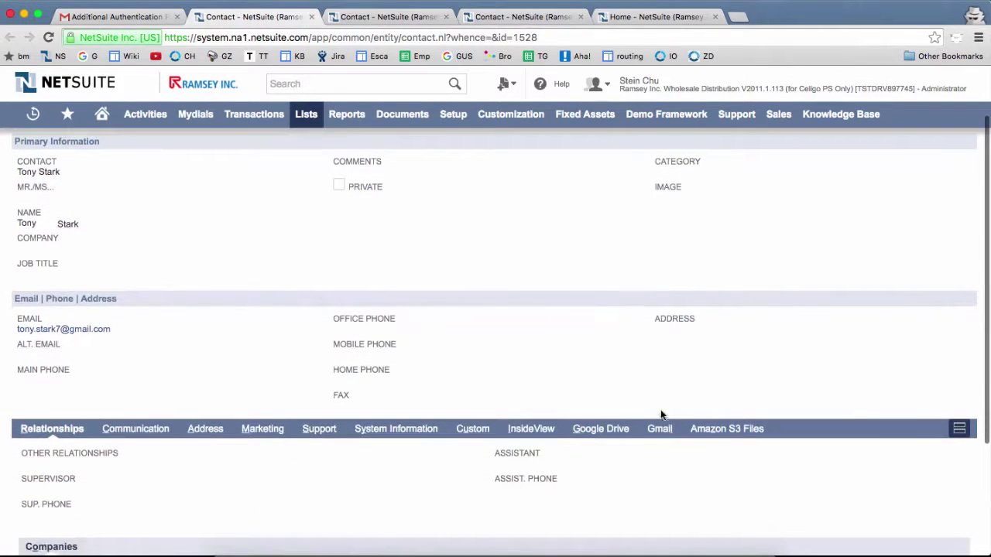
pyautogui.click(658, 430)
pyautogui.scroll(-2, 600, 412)
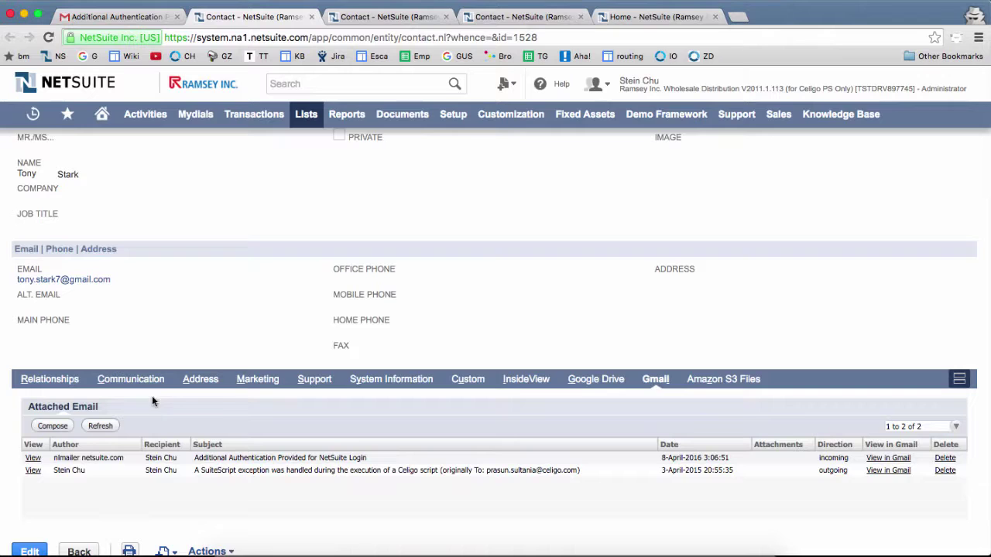
pyautogui.click(151, 381)
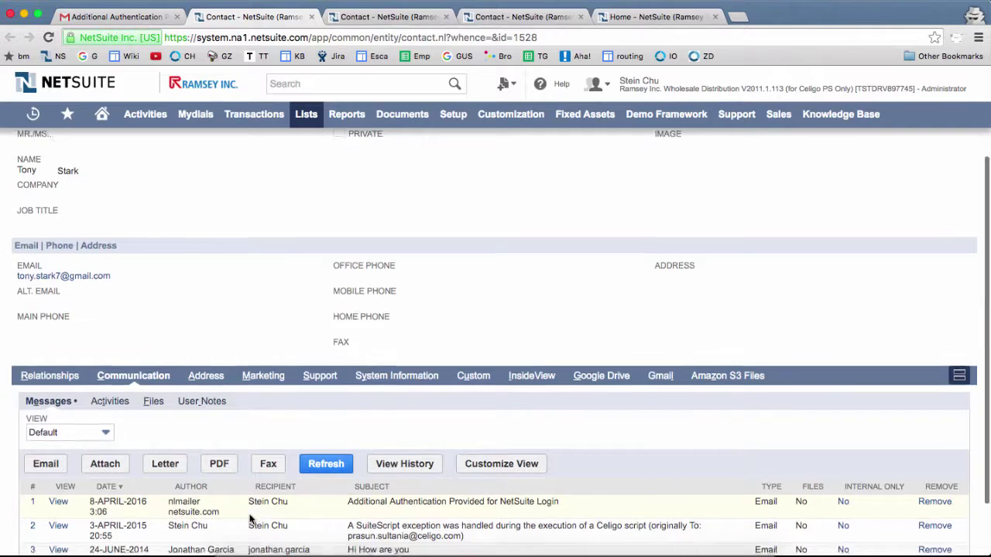
pyautogui.scroll(-1, 250, 518)
pyautogui.click(108, 17)
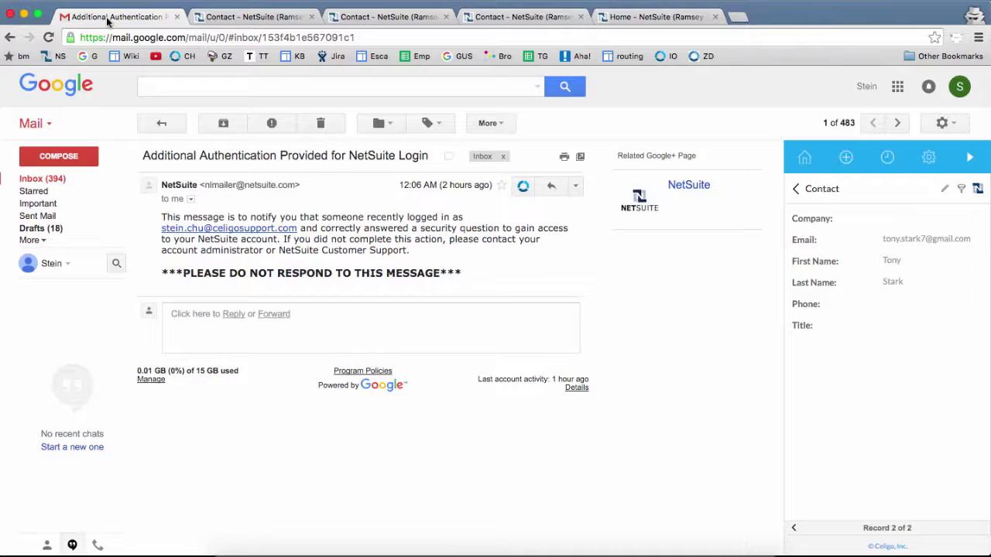
# Step: From the sidebar's create tab, find 'conta' in Quick Search and open a new Contact form
pyautogui.click(848, 166)
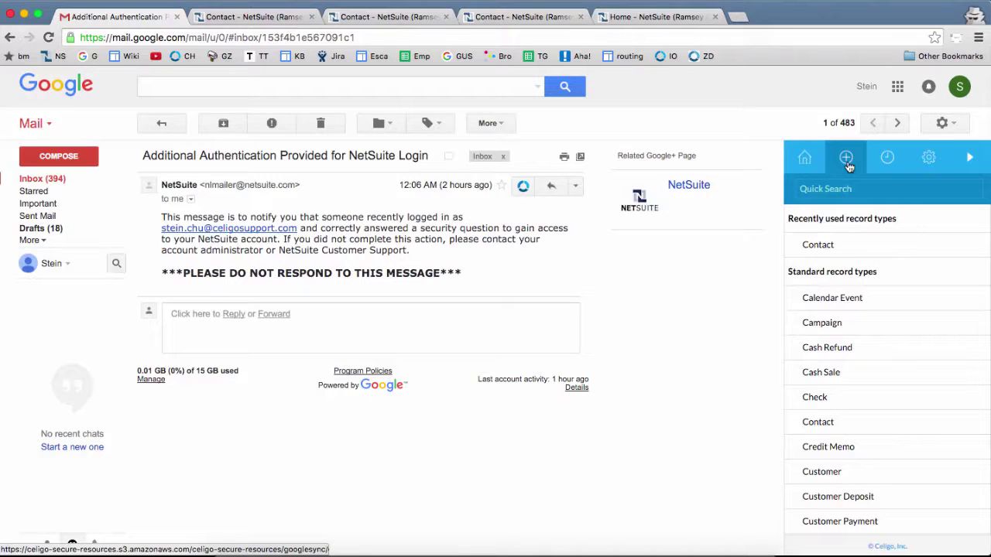
pyautogui.click(809, 191)
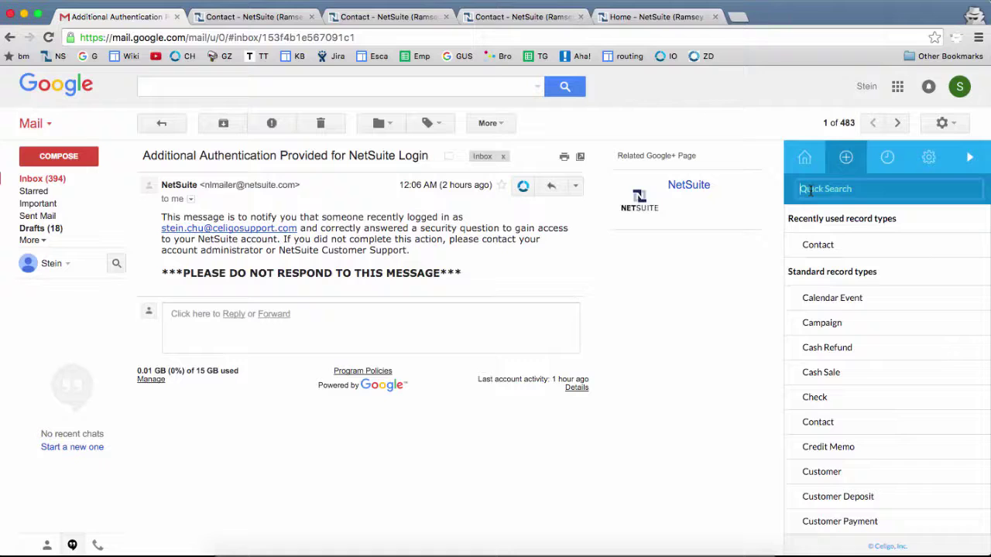
pyautogui.write('conta')
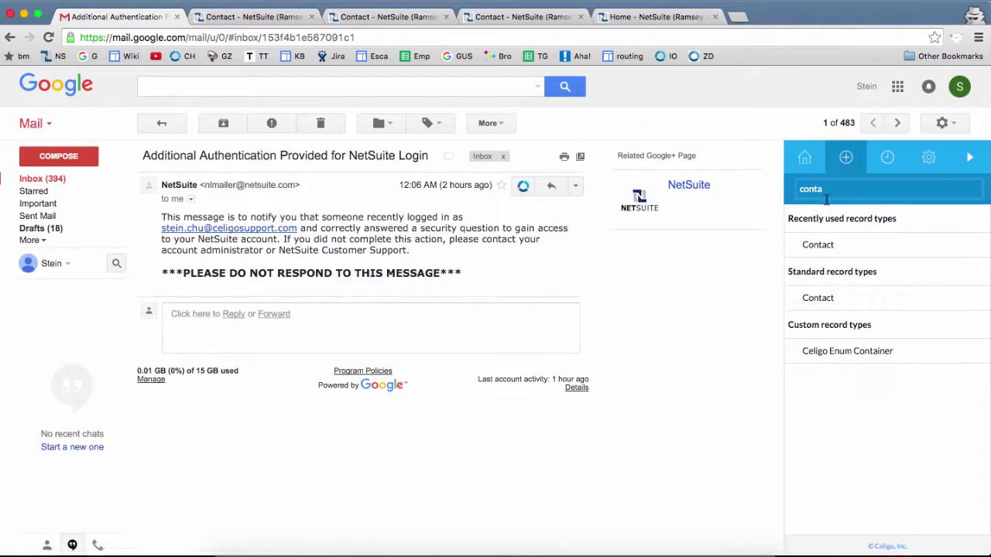
pyautogui.click(818, 245)
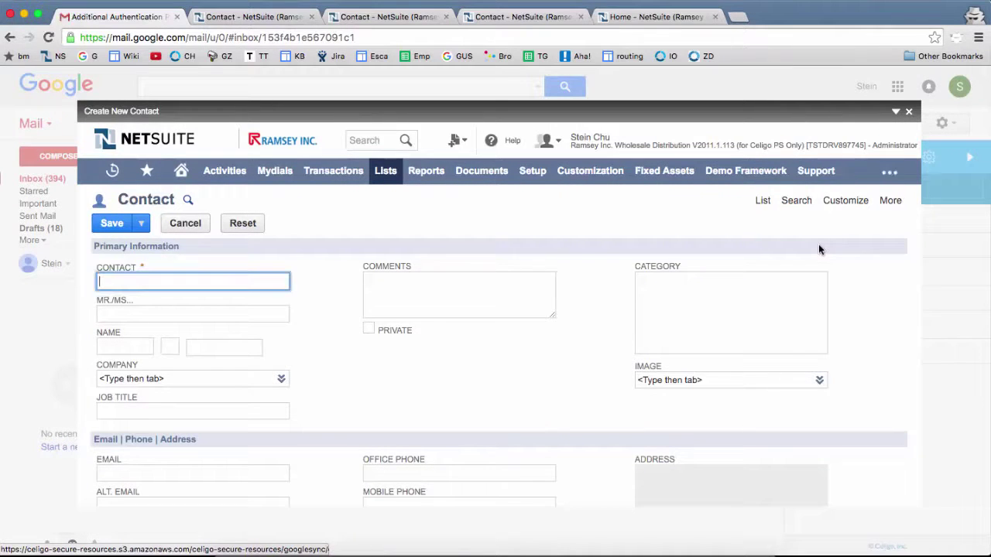
# Step: Enter the new contact's first name, last name and e-mail address, then save it
pyautogui.scroll(-1, 134, 307)
pyautogui.click(134, 307)
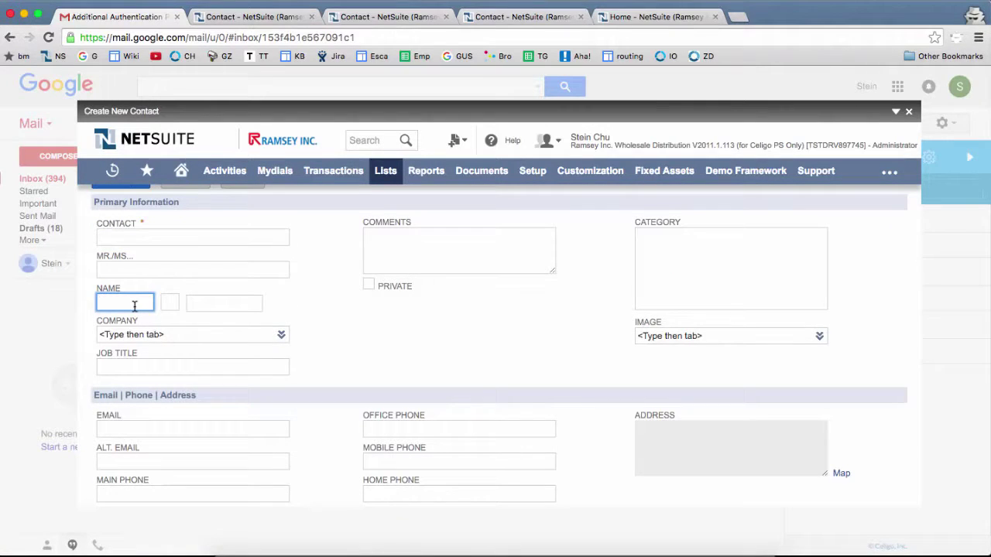
pyautogui.write('Jane')
pyautogui.press('Tab')
pyautogui.press('Tab')
pyautogui.write('Doe')
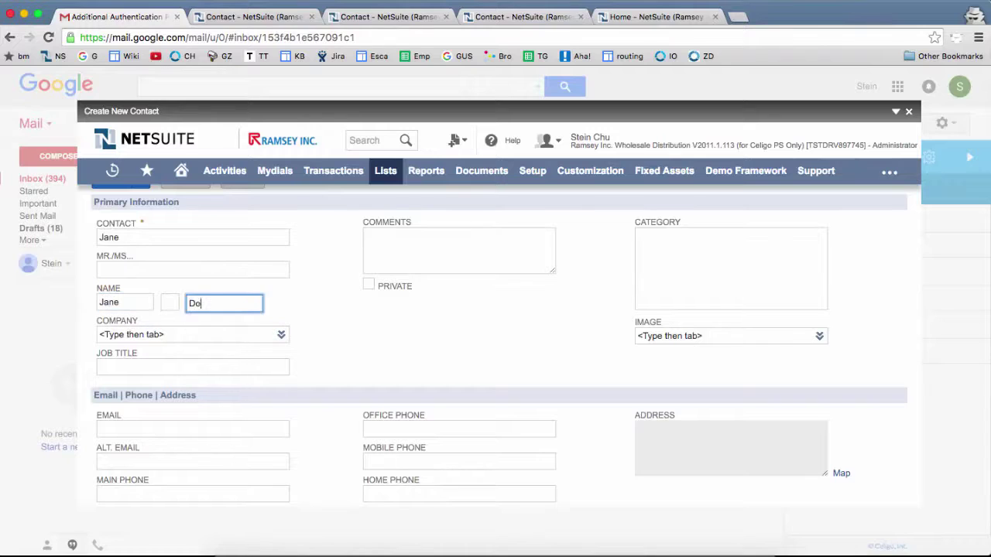
pyautogui.click(193, 429)
pyautogui.scroll(1, 148, 281)
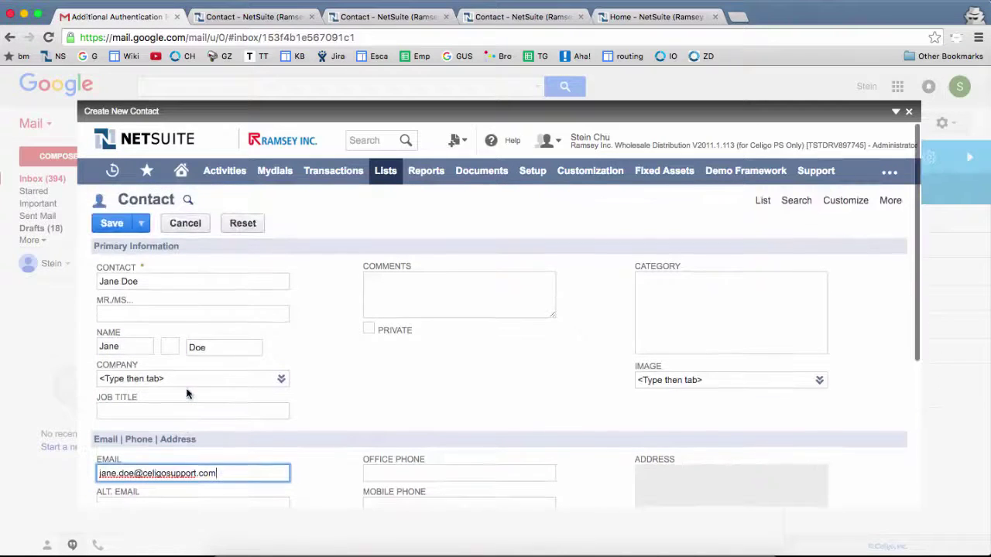
pyautogui.click(112, 223)
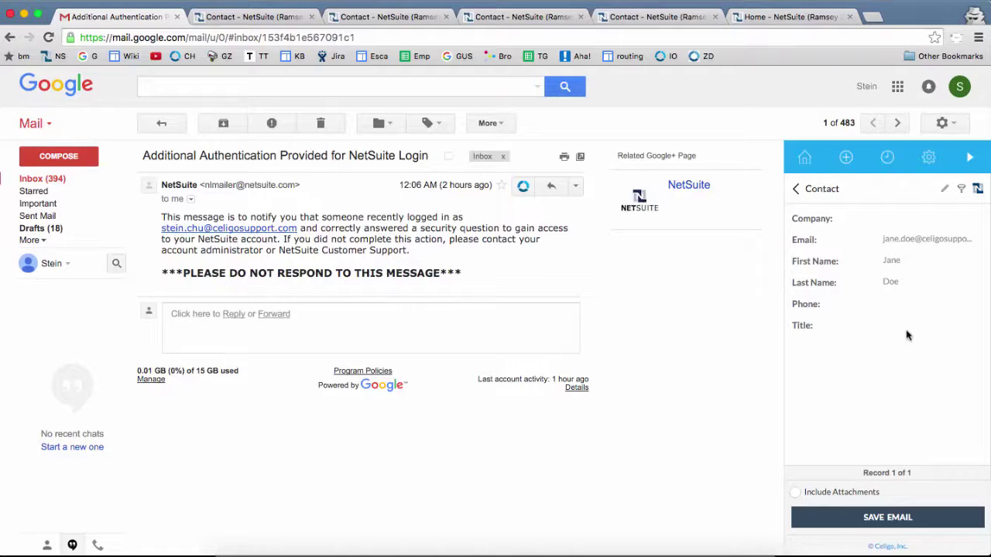
# Step: Save the email to the new contact and open contact-11168's details in the sidebar
pyautogui.click(884, 517)
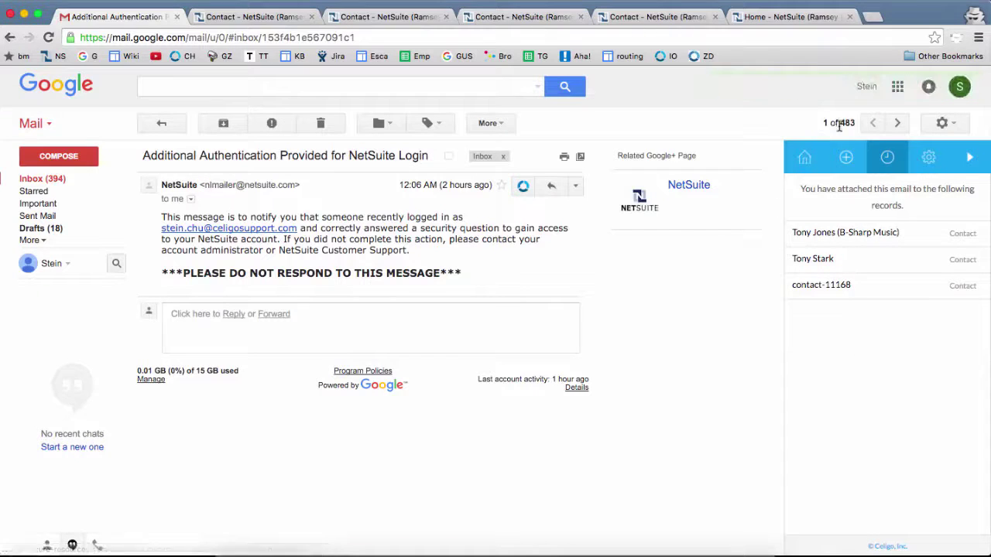
pyautogui.click(834, 286)
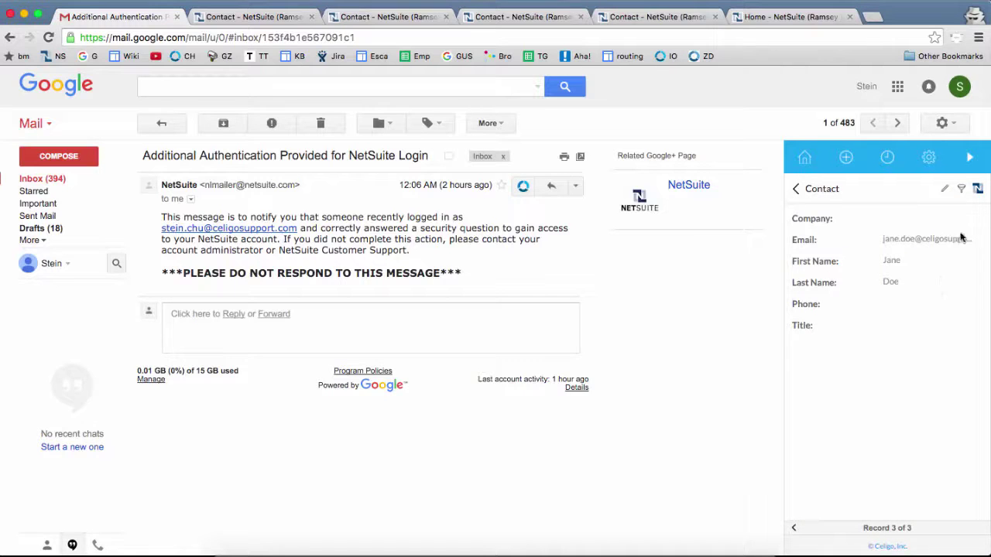
# Step: Open contact-11168 in NetSuite, confirm the email under its Gmail and Communication subtabs, then return to Gmail
pyautogui.click(978, 193)
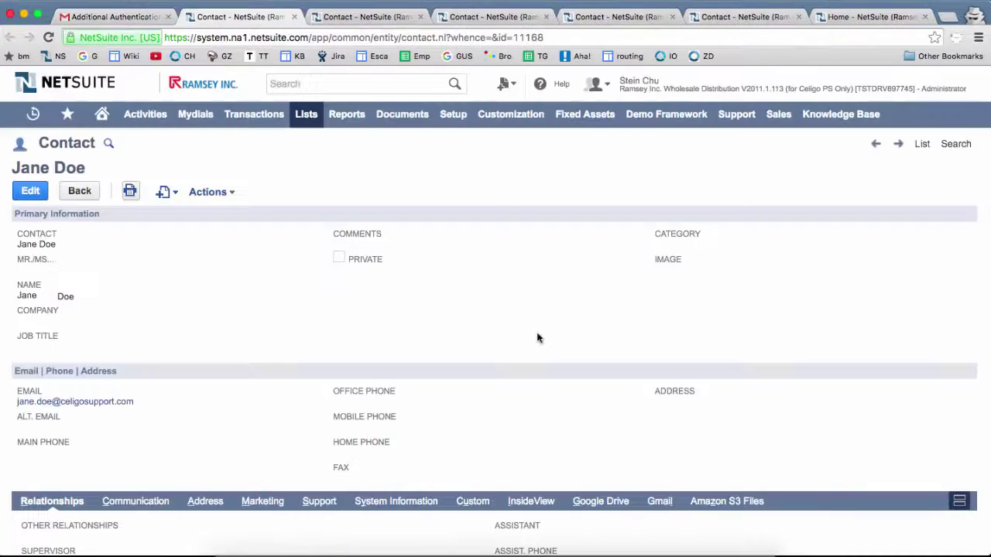
pyautogui.scroll(-4, 537, 336)
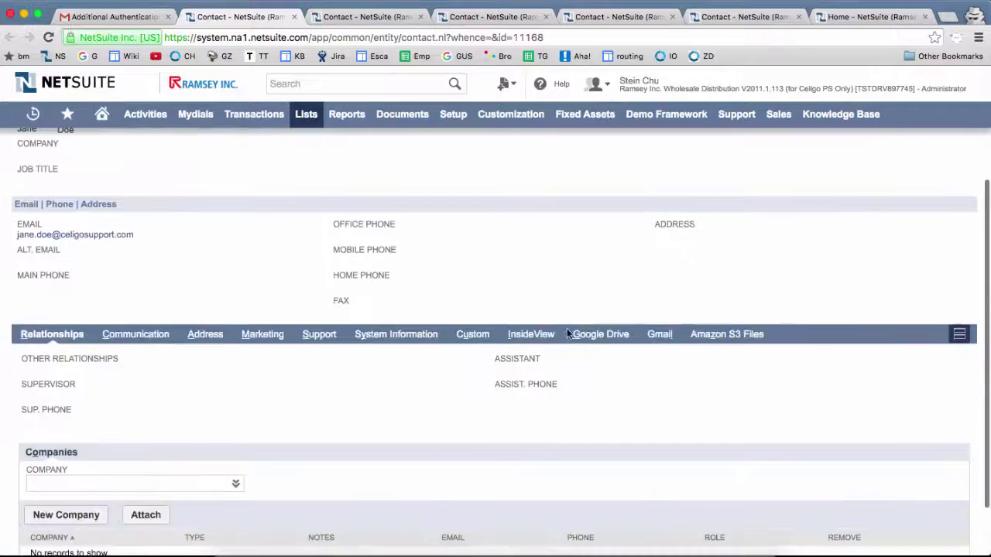
pyautogui.click(660, 338)
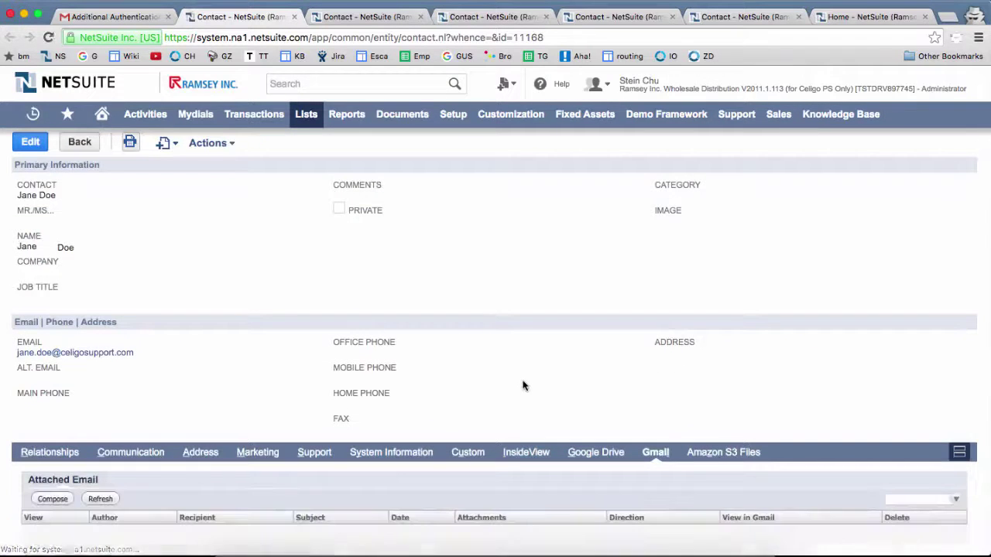
pyautogui.scroll(-3, 524, 384)
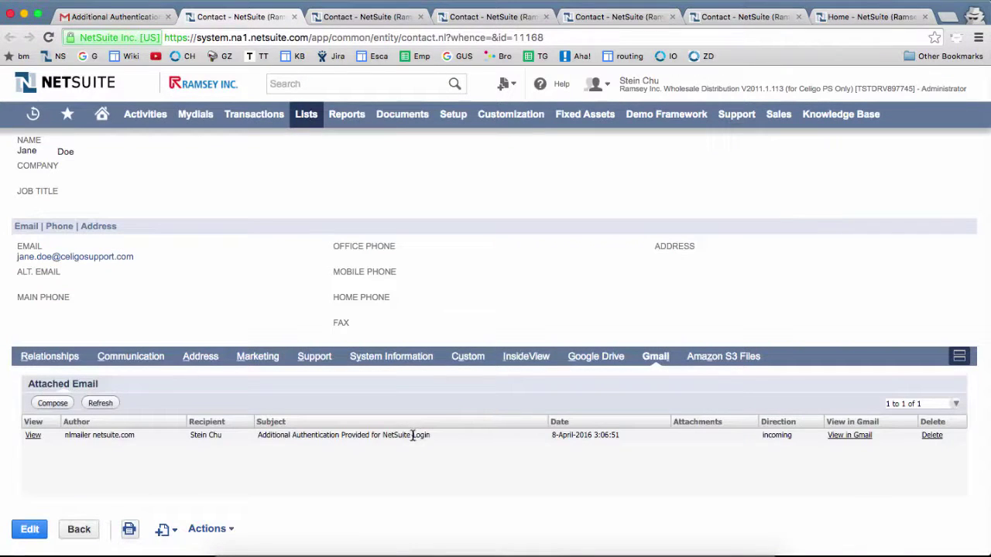
pyautogui.click(131, 356)
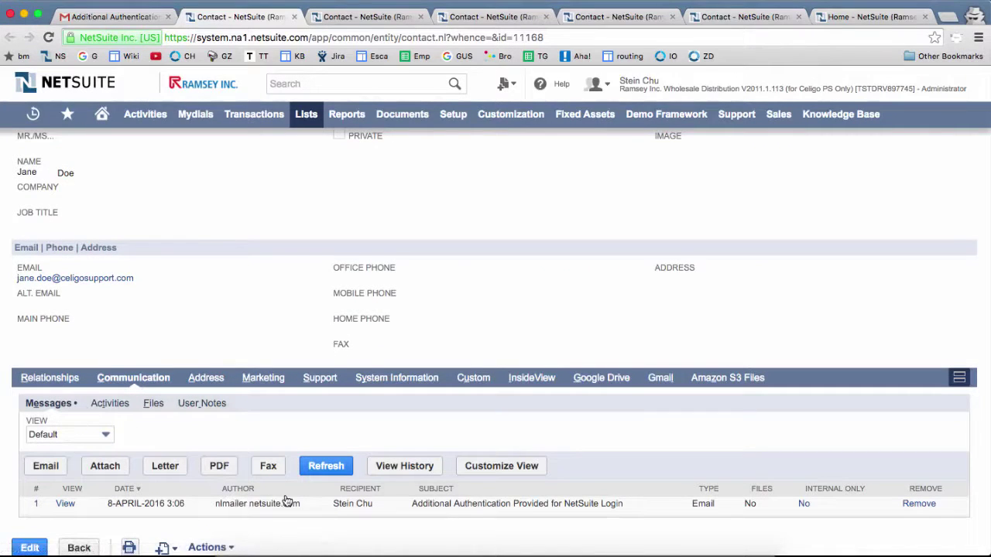
pyautogui.press('super+1')
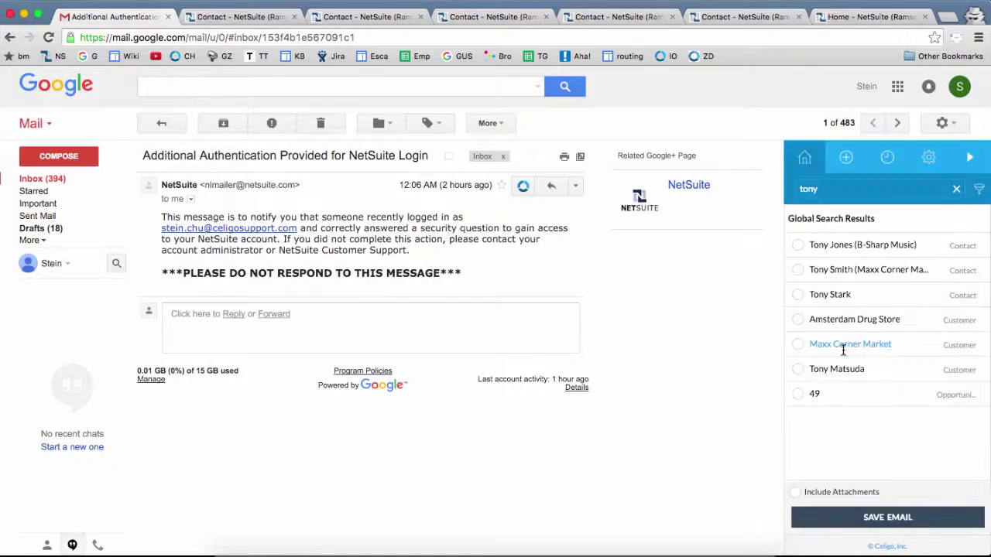
# Step: Show the sidebar's history of records attached to this email, including contact-11168
pyautogui.doubleClick(824, 187)
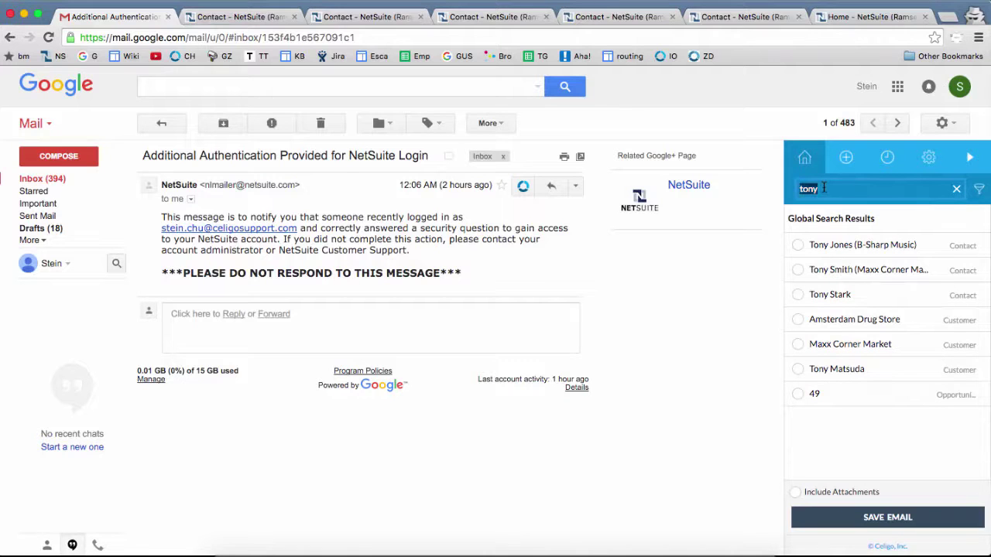
pyautogui.click(846, 158)
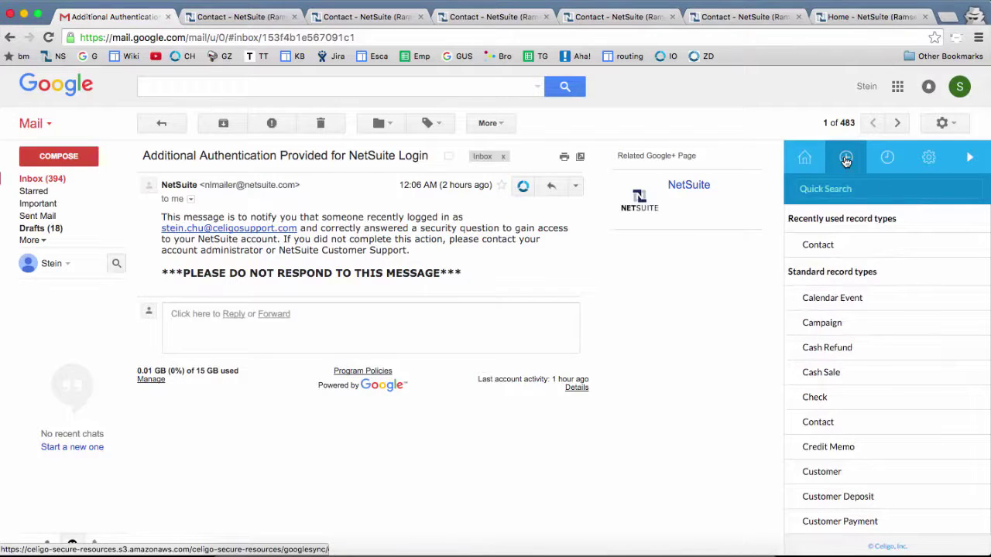
pyautogui.click(888, 161)
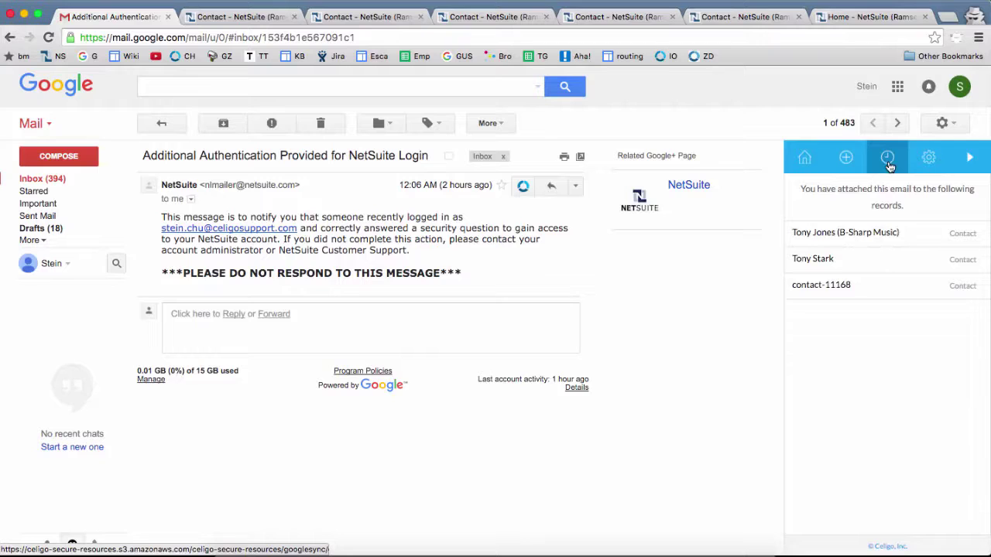